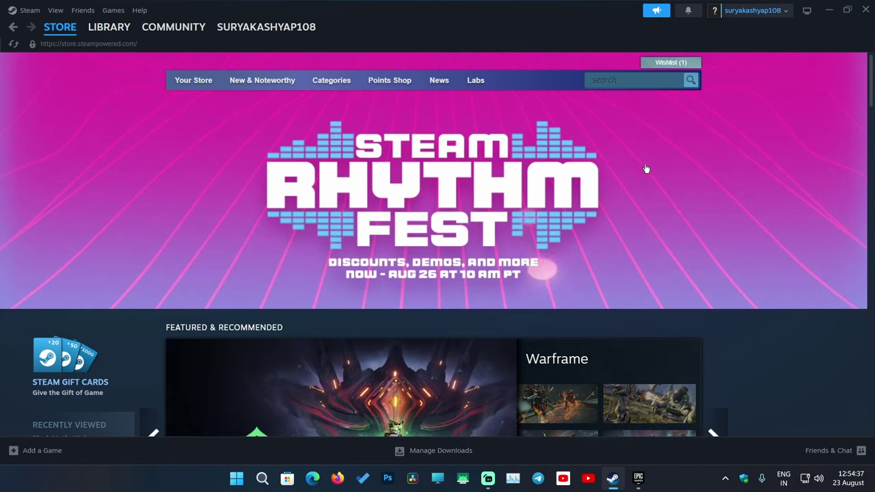
Search the Steam store for "black" and open the Black Myth: Wukong store page.
mouse_move(52, 27)
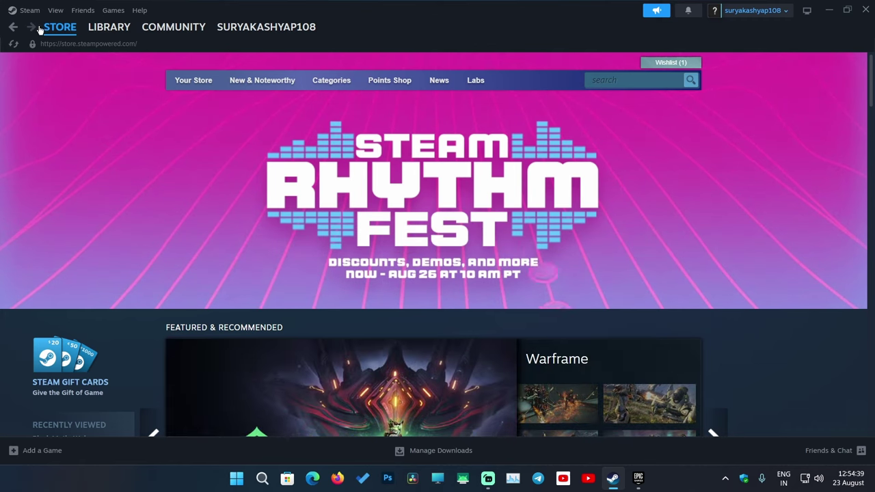
click(661, 79)
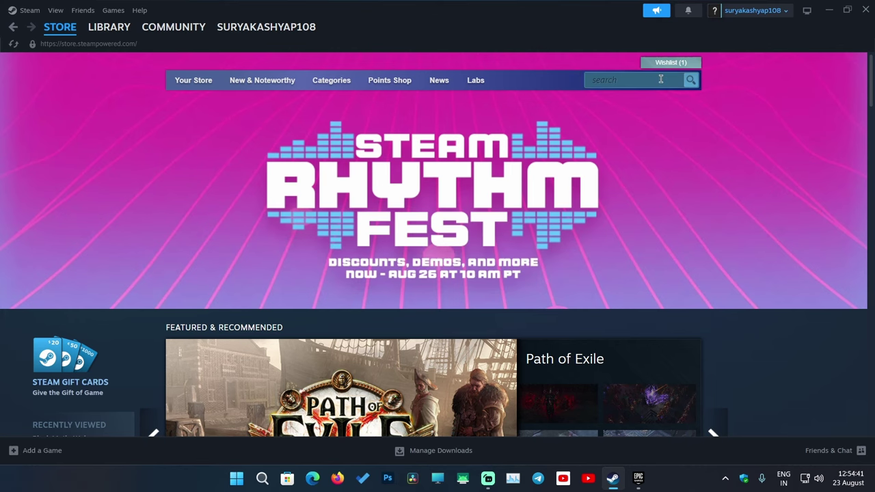
text(black)
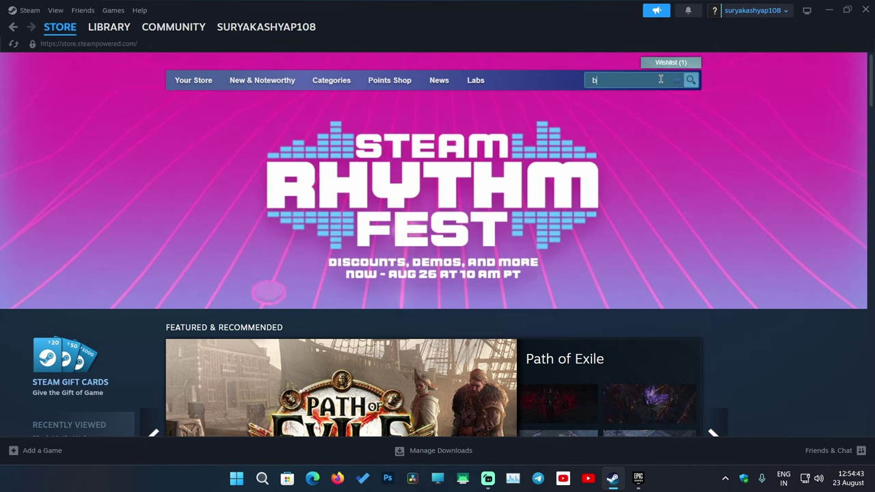
click(603, 103)
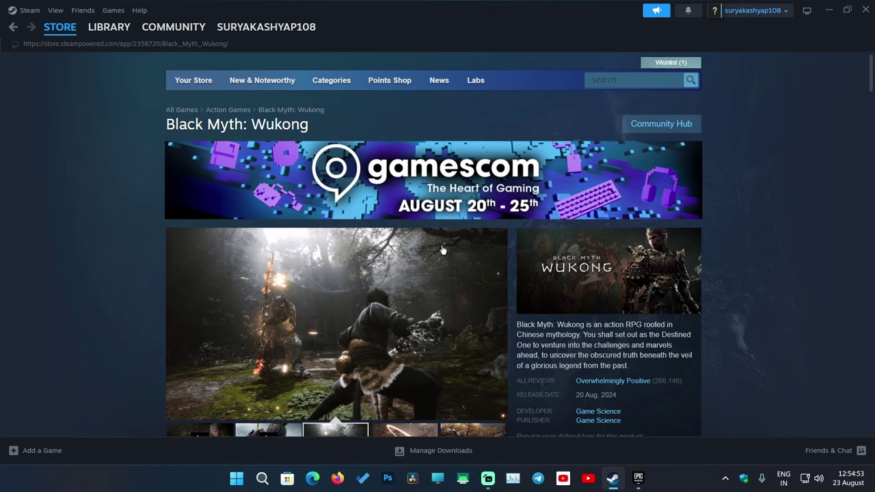
Examine the operating system and processor entries in the minimum system requirements for Black Myth: Wukong.
scroll(331, 223, down, 15)
scroll(489, 194, down, 15)
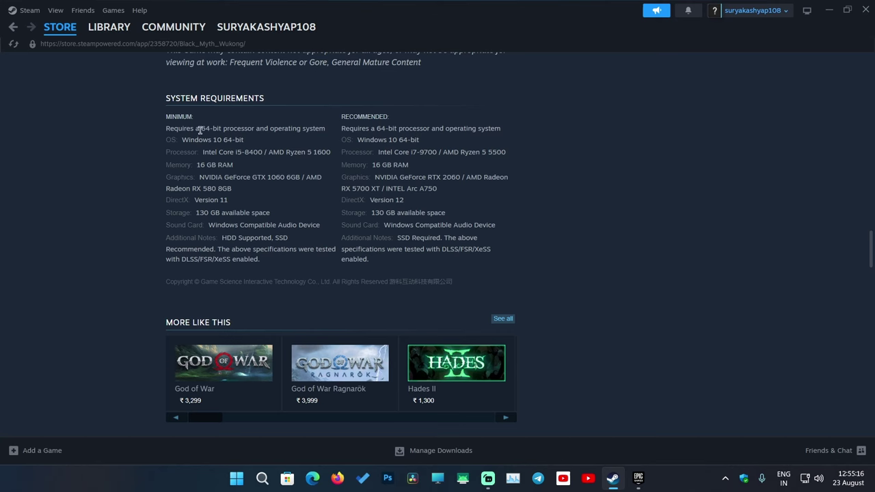
drag(198, 129, 251, 130)
click(276, 151)
drag(181, 139, 251, 140)
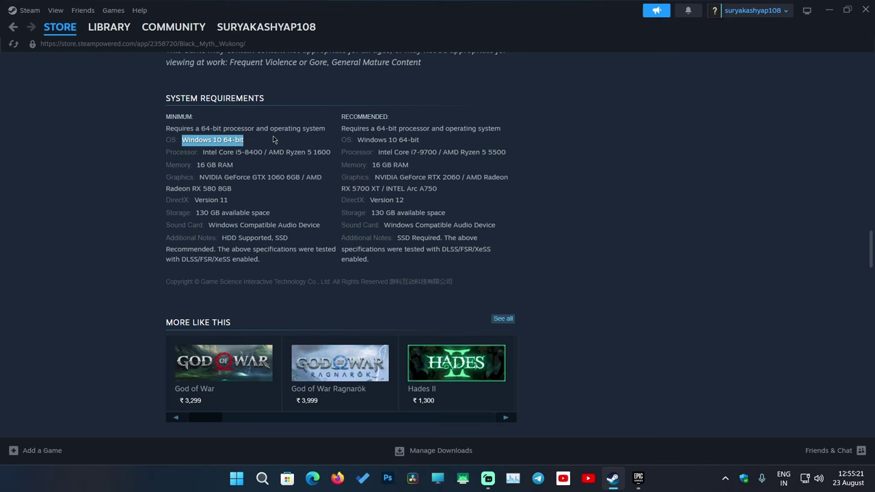
click(271, 143)
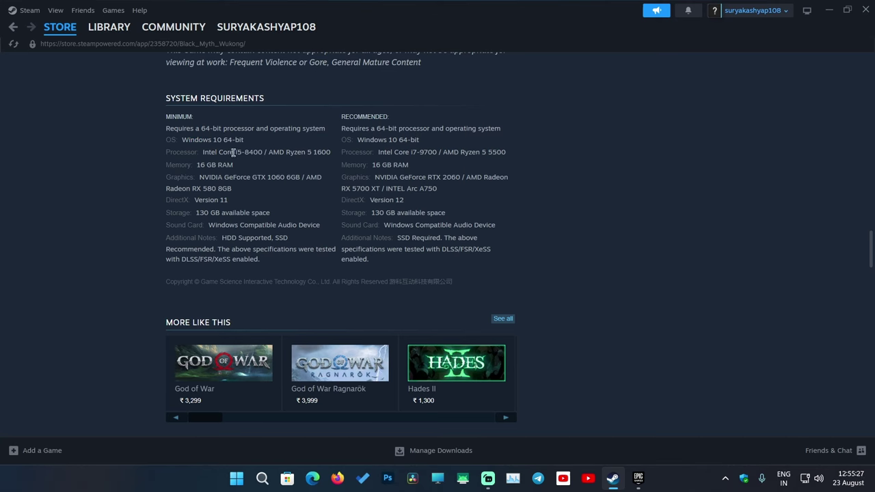
drag(235, 151, 305, 147)
click(269, 149)
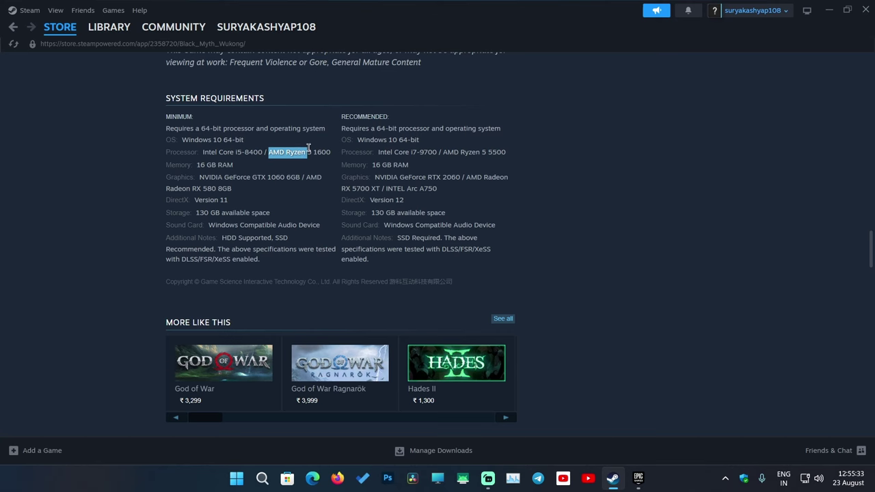
click(287, 169)
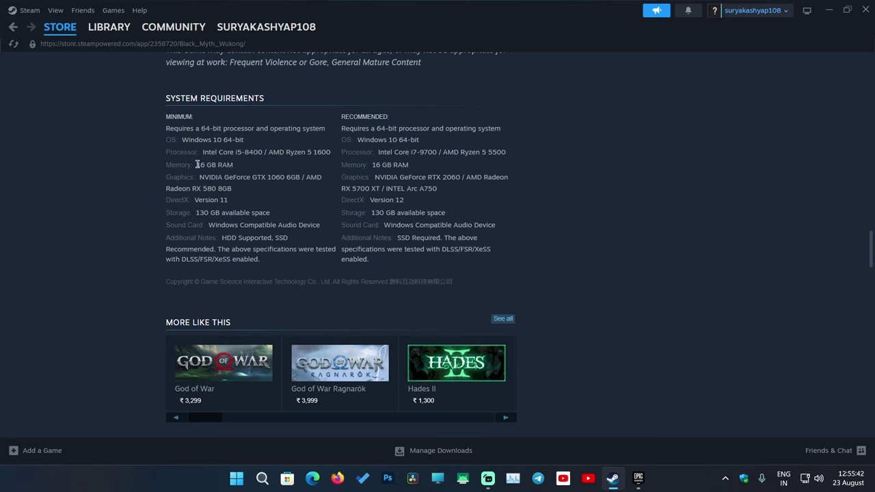
Examine the memory, graphics and storage entries, along with the full list of minimum system requirements.
drag(197, 164, 234, 166)
click(258, 170)
drag(251, 178, 285, 177)
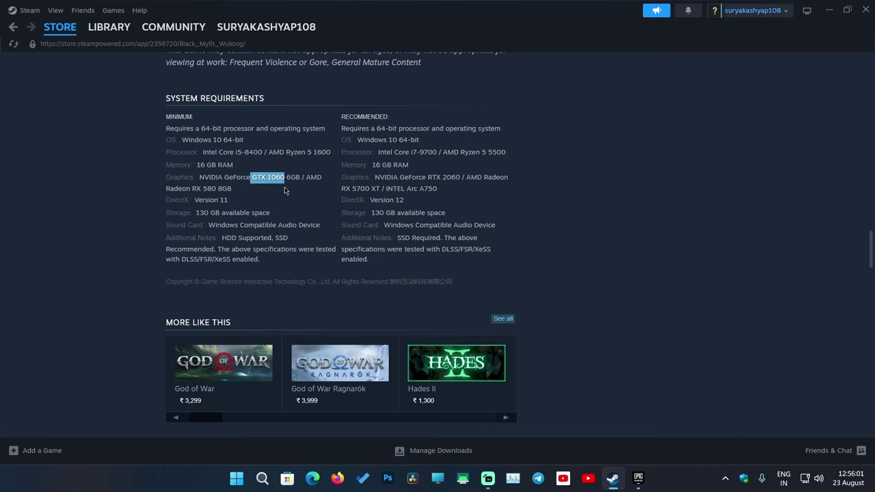
click(283, 187)
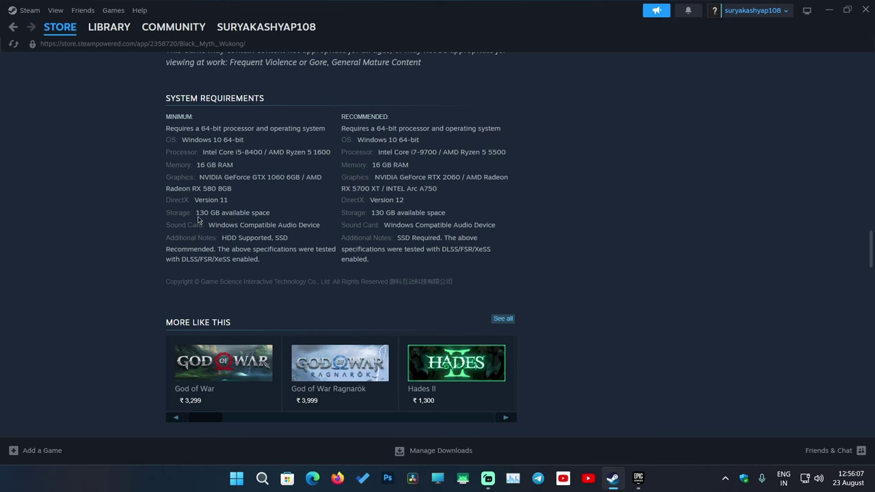
drag(197, 213, 274, 214)
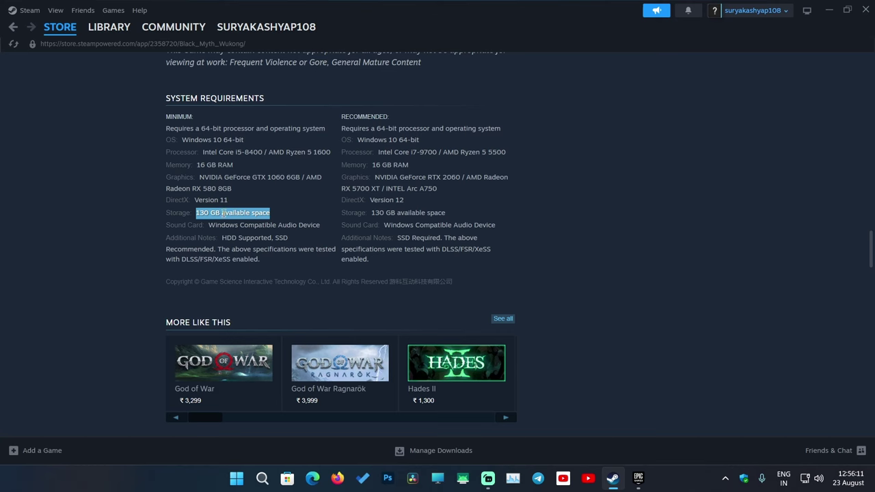
click(289, 214)
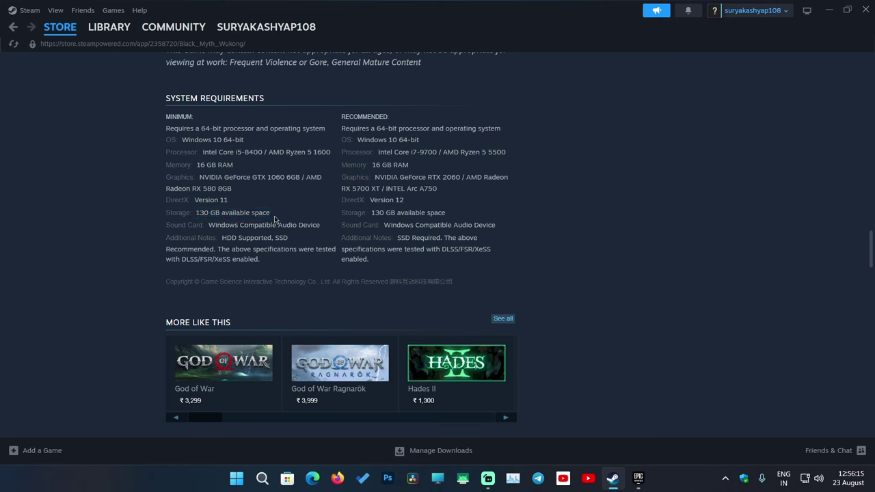
drag(166, 137, 312, 229)
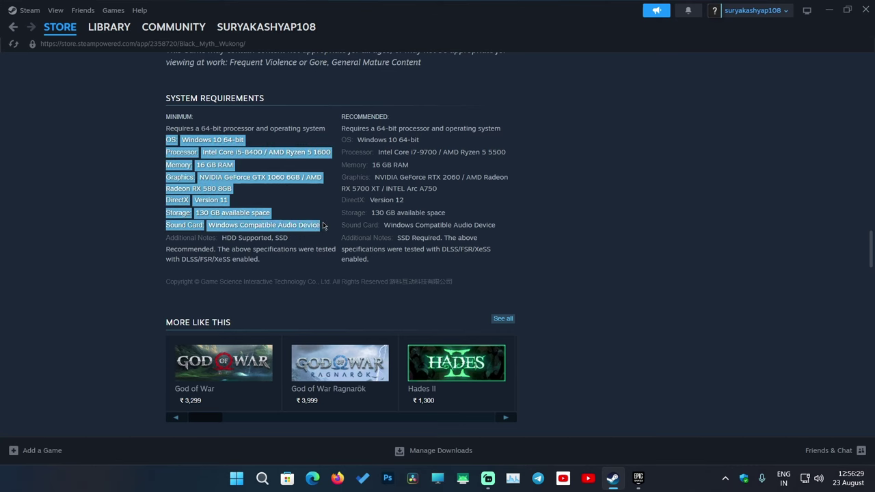
click(302, 195)
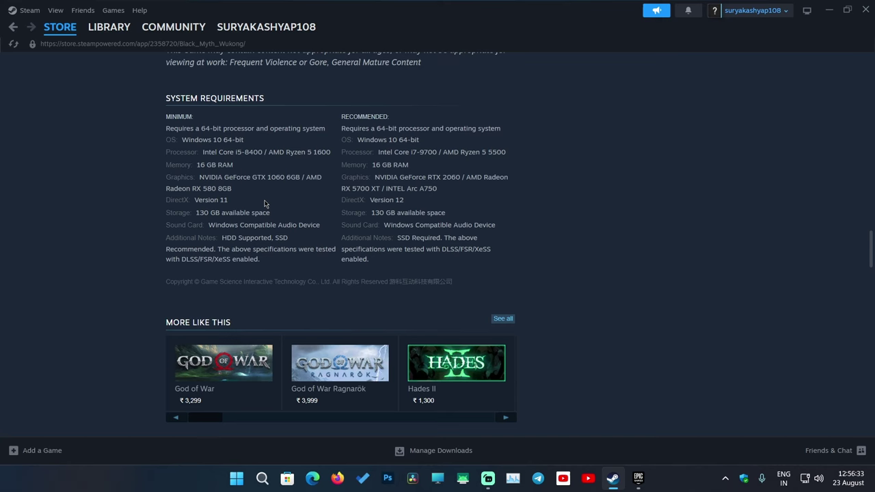
Add the standard edition of Black Myth: Wukong to the shopping cart.
scroll(265, 203, up, 20)
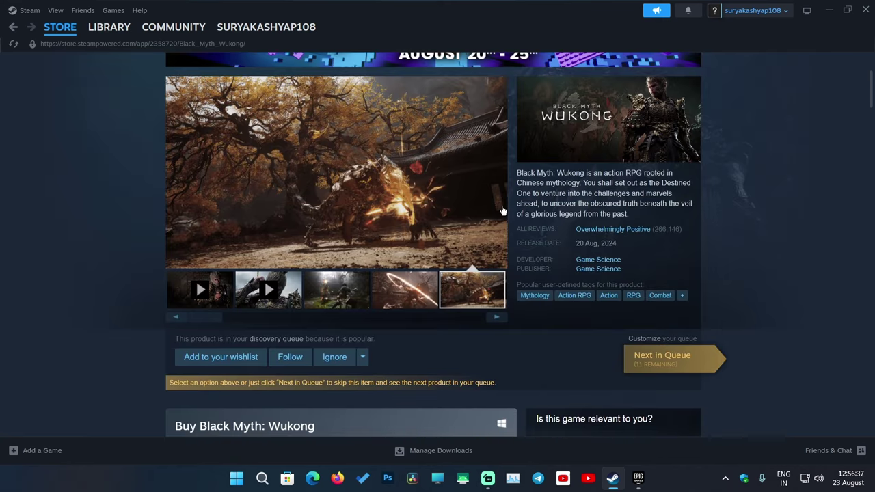
scroll(503, 211, up, 3)
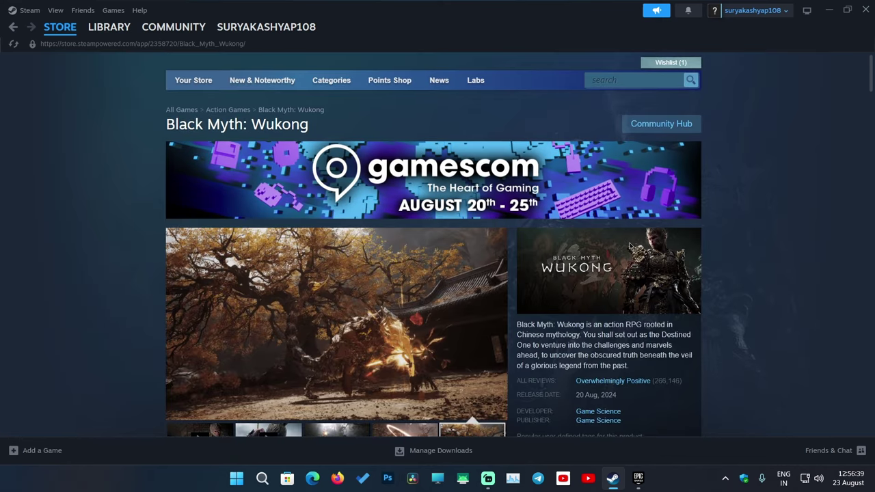
scroll(629, 247, down, 3)
scroll(611, 237, up, 2)
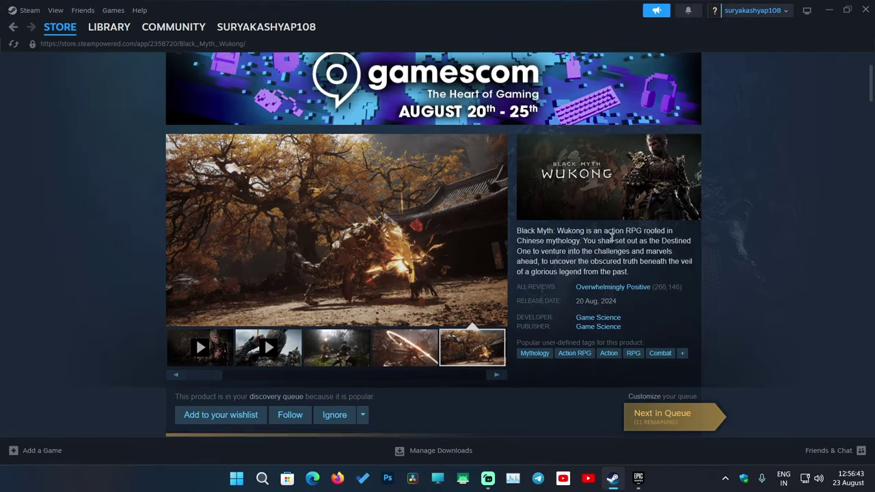
scroll(345, 265, up, 2)
scroll(345, 265, down, 8)
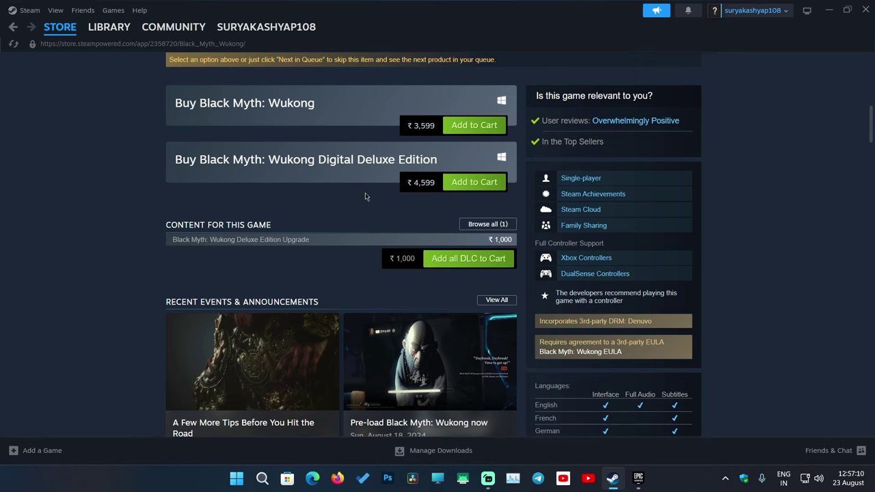
scroll(365, 196, up, 2)
scroll(457, 238, up, 2)
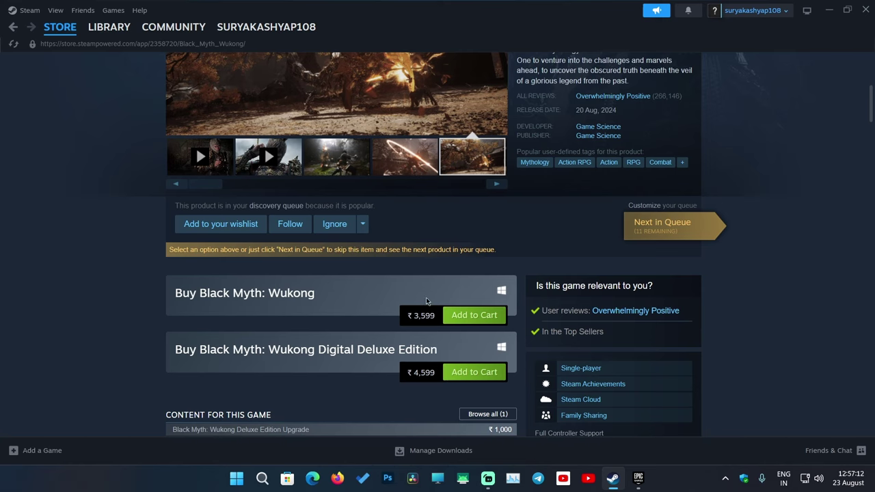
click(481, 316)
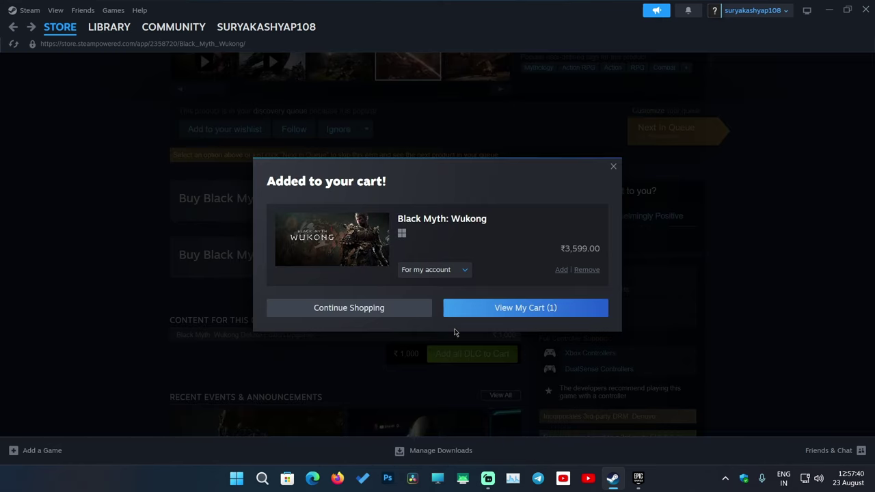
View the cart, continue to payment, and review the payment method and billing information form.
click(552, 311)
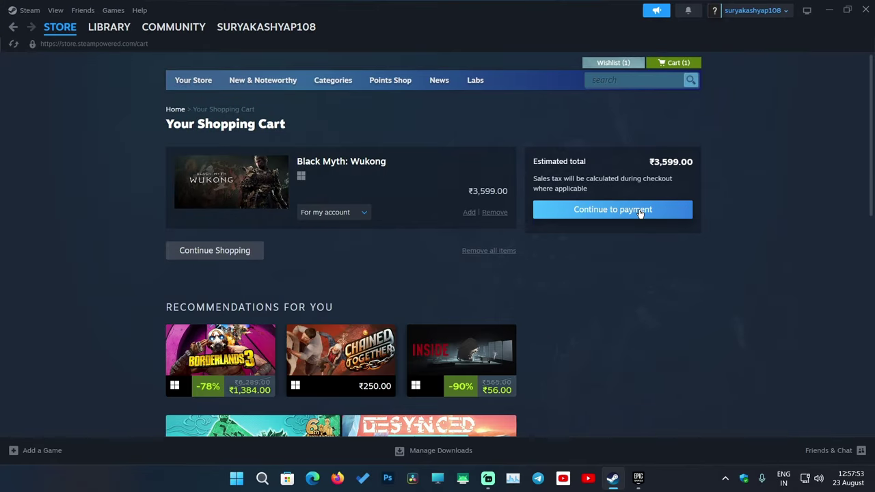
click(624, 212)
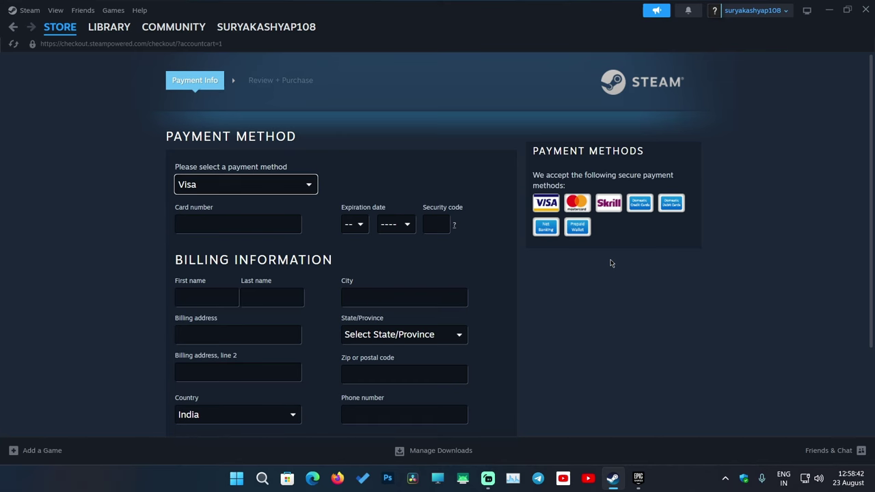
scroll(612, 264, down, 2)
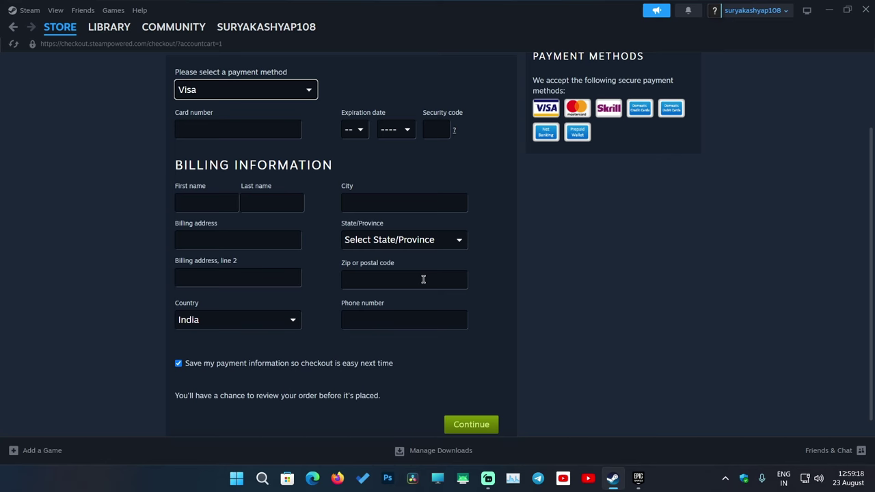
click(385, 277)
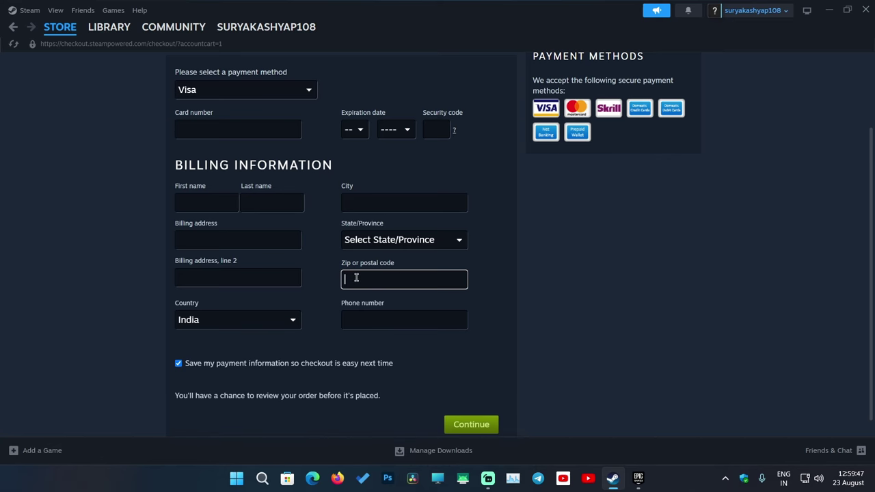
scroll(356, 277, up, 2)
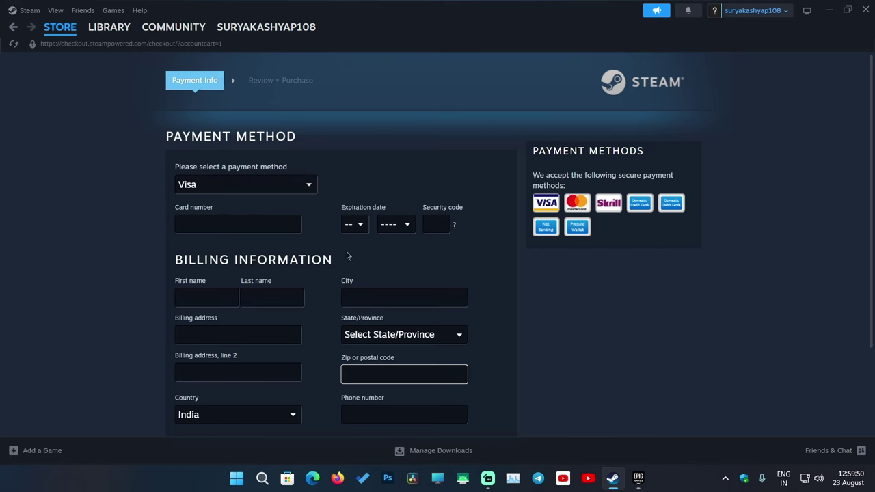
Leave the checkout, view the PUBG: BATTLEGROUNDS install page in the game library, and close Steam.
click(13, 26)
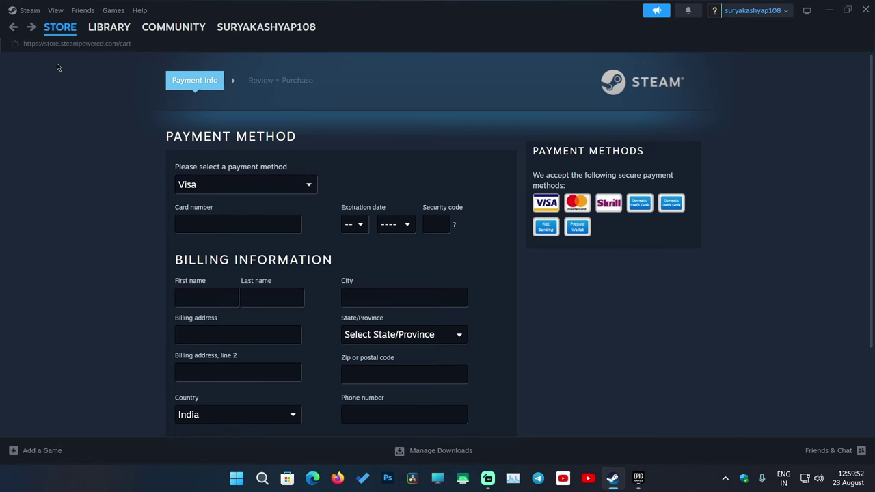
click(113, 31)
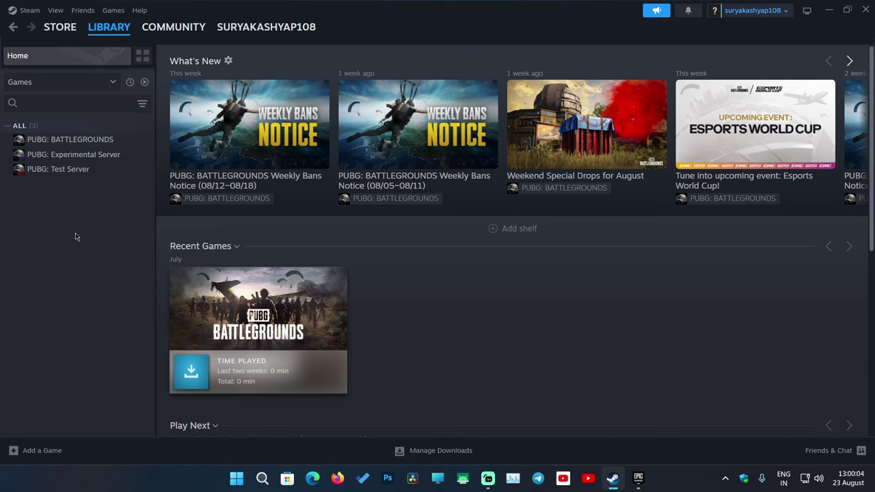
click(98, 140)
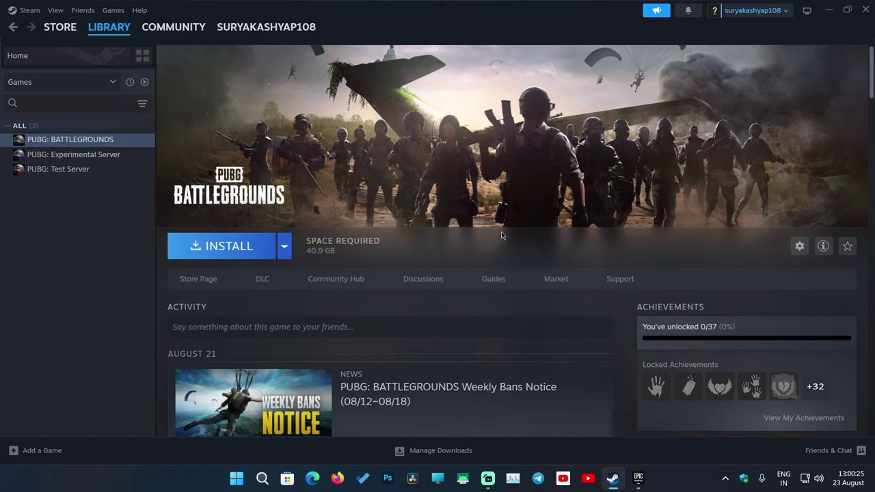
click(867, 8)
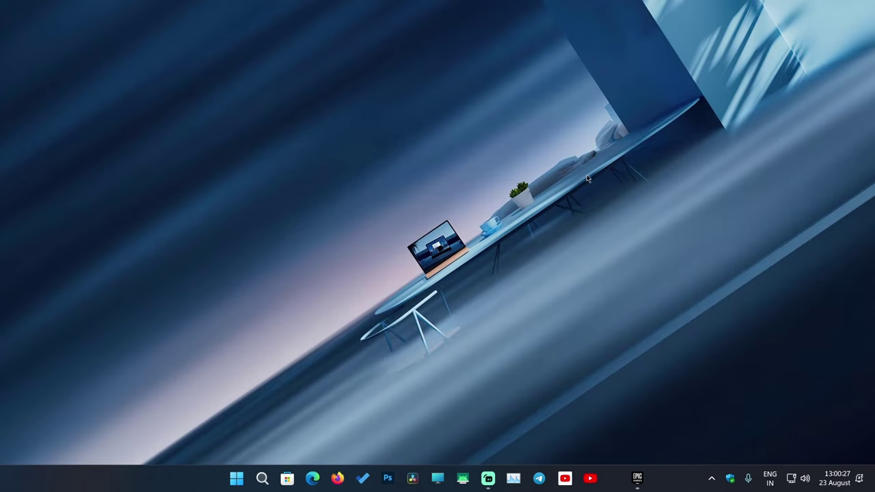
Switch to Microsoft Edge, view the Epic Games Store download page at epicgames.com/en-US/download, and close the browser.
mouse_move(627, 484)
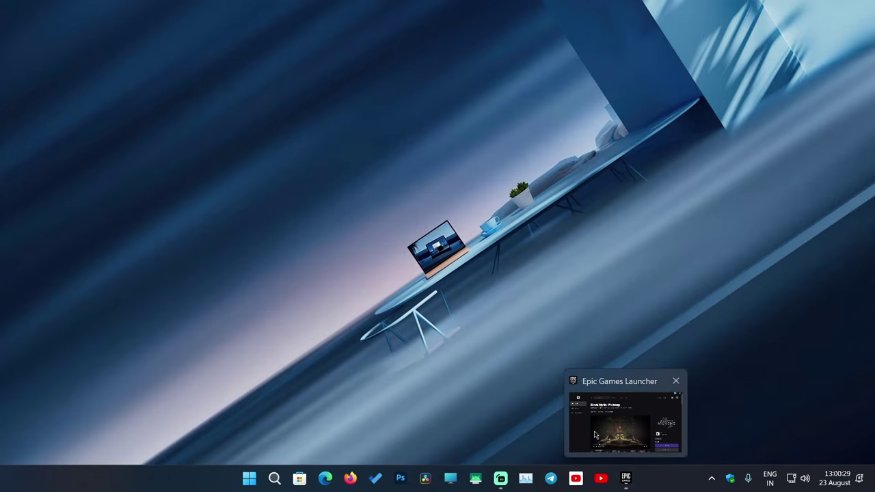
click(327, 481)
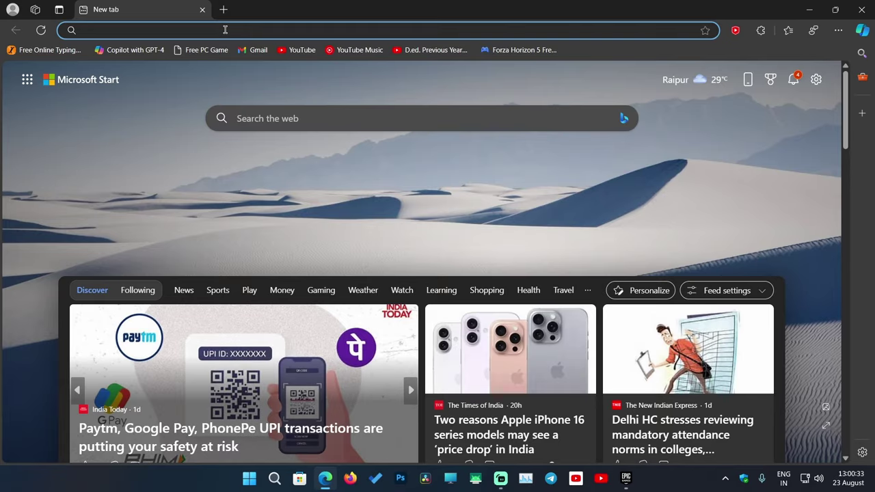
text(epicgames.com/en-US/download)
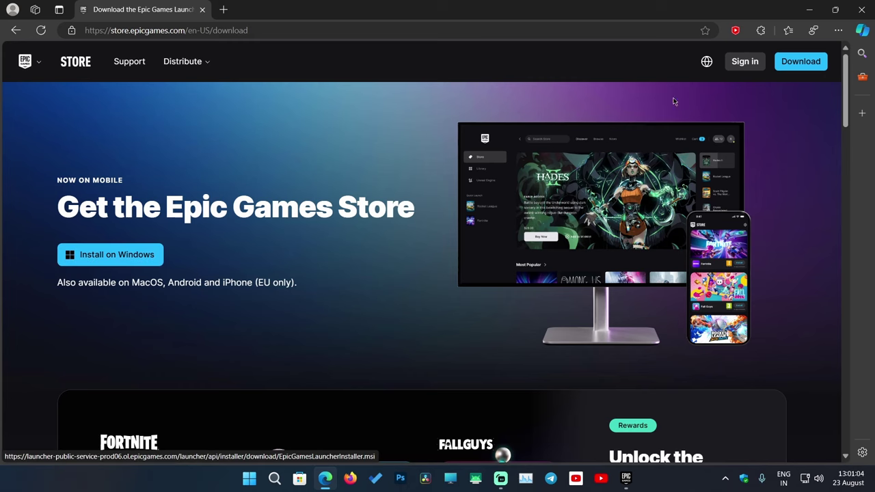
click(862, 10)
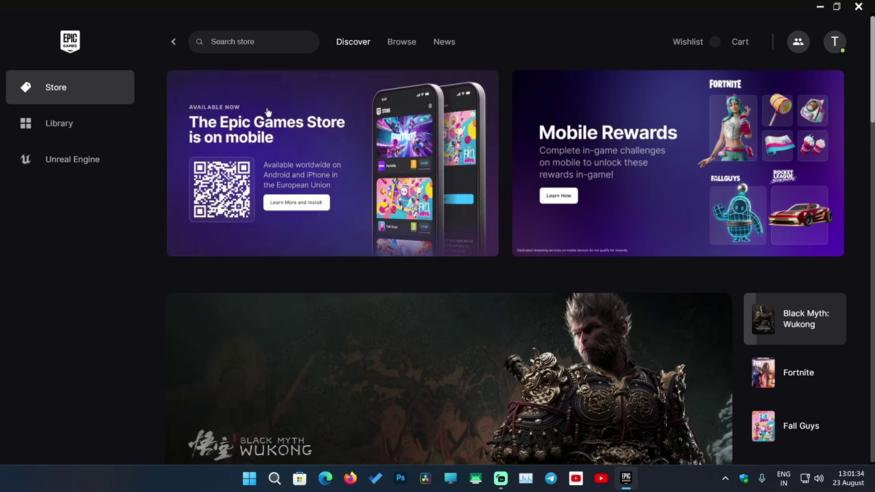
Use the store search in the Epic Games Launcher to open the Black Myth: Wukong page.
click(250, 41)
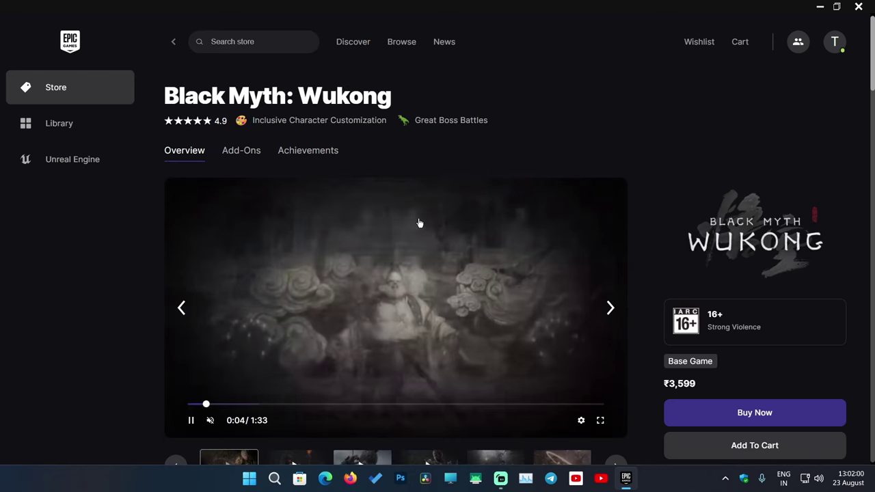
Check the game's price, then start buying it to review the payment methods and order summary, and leave the checkout without ordering.
scroll(419, 223, down, 1)
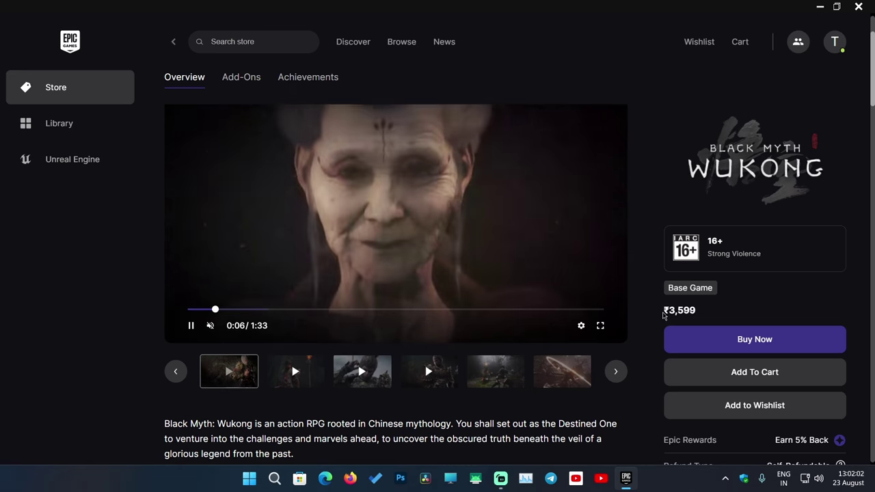
drag(660, 311, 708, 313)
click(683, 320)
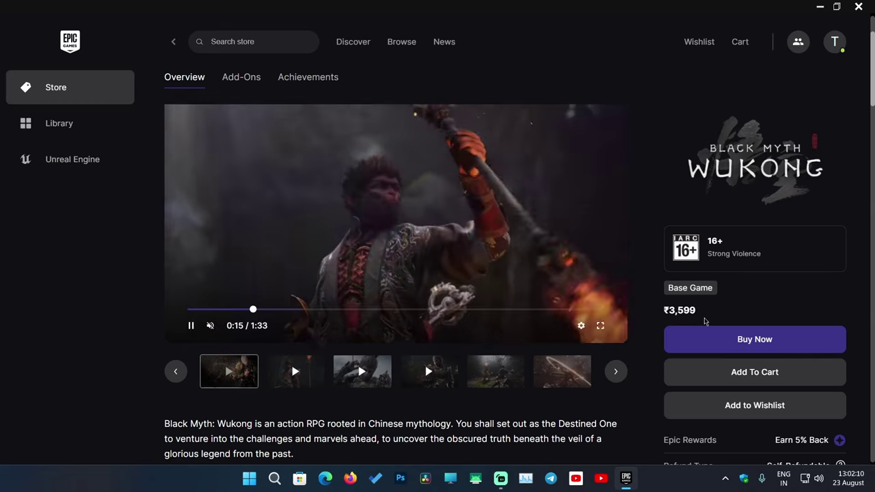
click(732, 343)
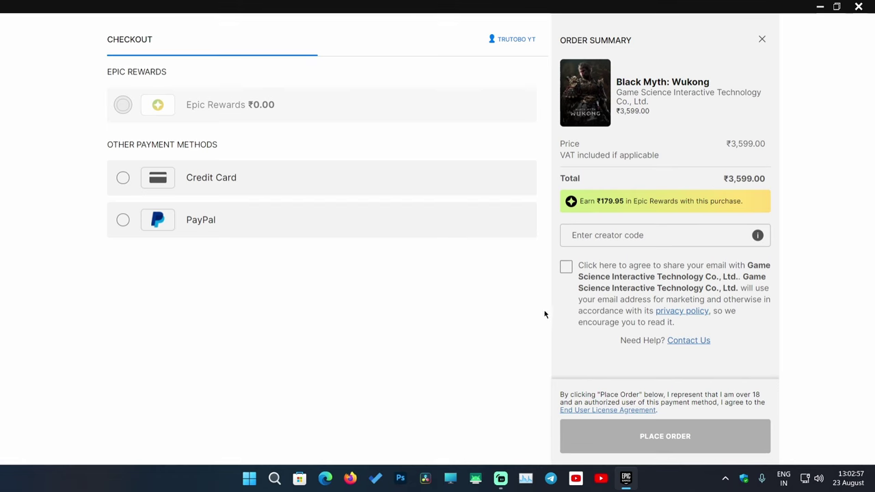
click(762, 40)
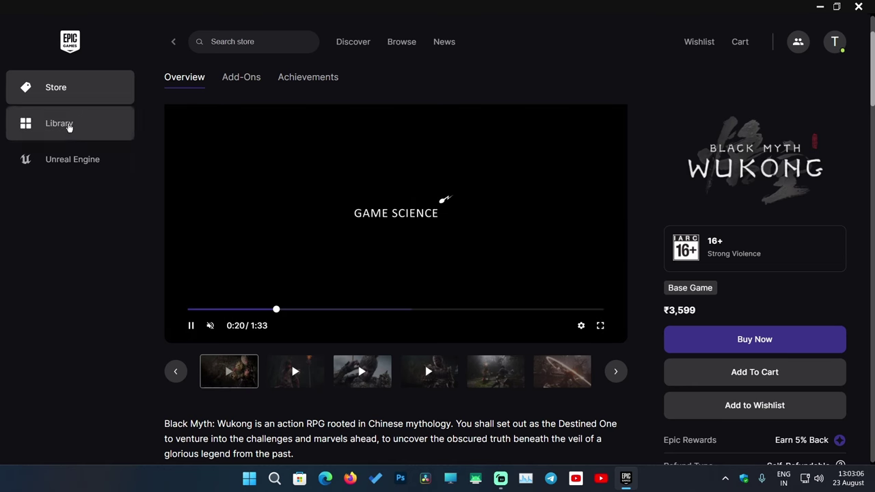
View the install location options for Shadow of the Tomb Raider from the game library and cancel the installation.
click(72, 127)
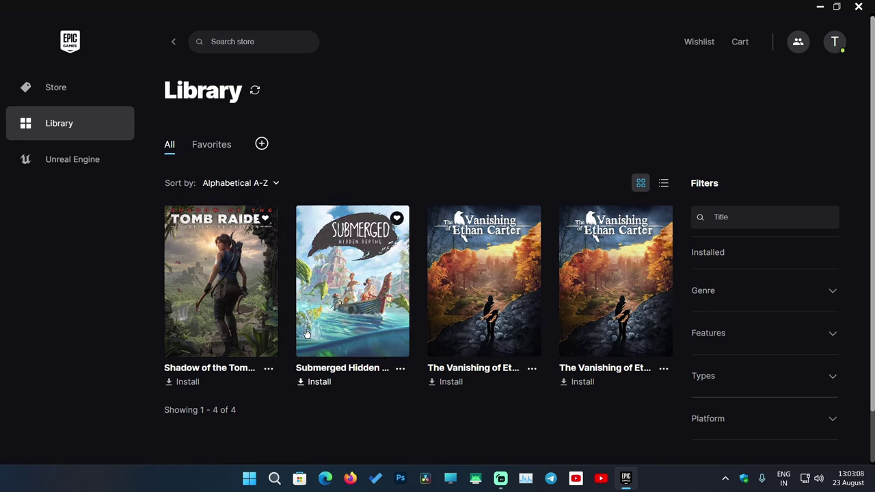
click(186, 382)
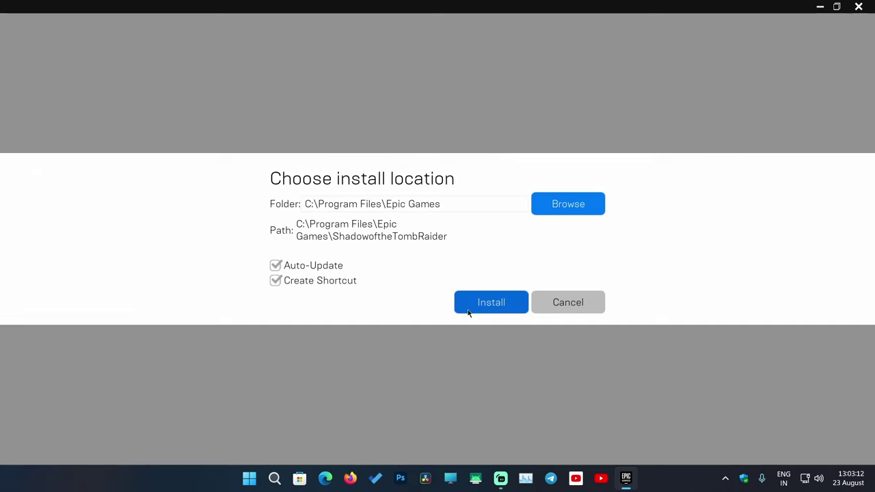
click(567, 303)
Return to the store's Discover page and open the Black Myth: Wukong page from the featured banner.
click(62, 91)
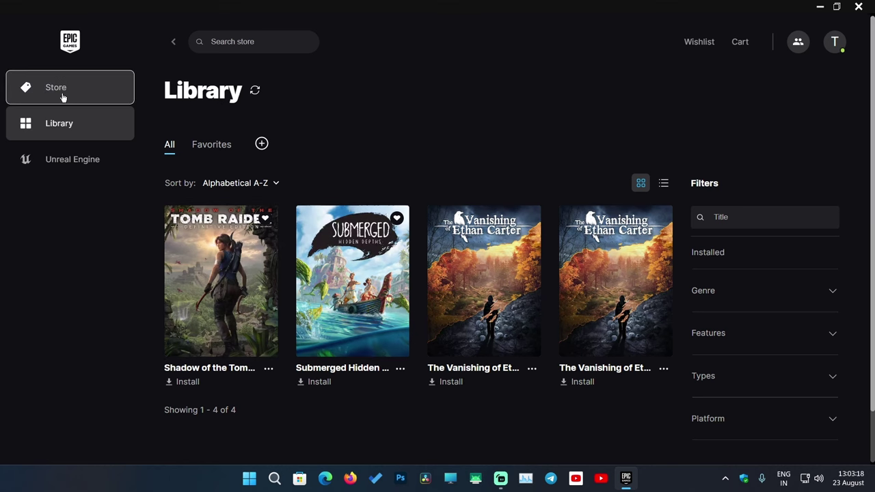
scroll(650, 280, down, 3)
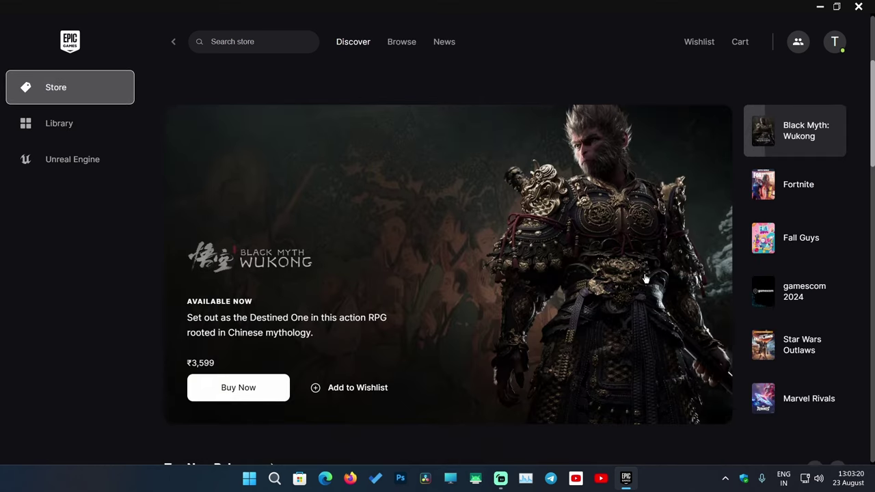
click(380, 284)
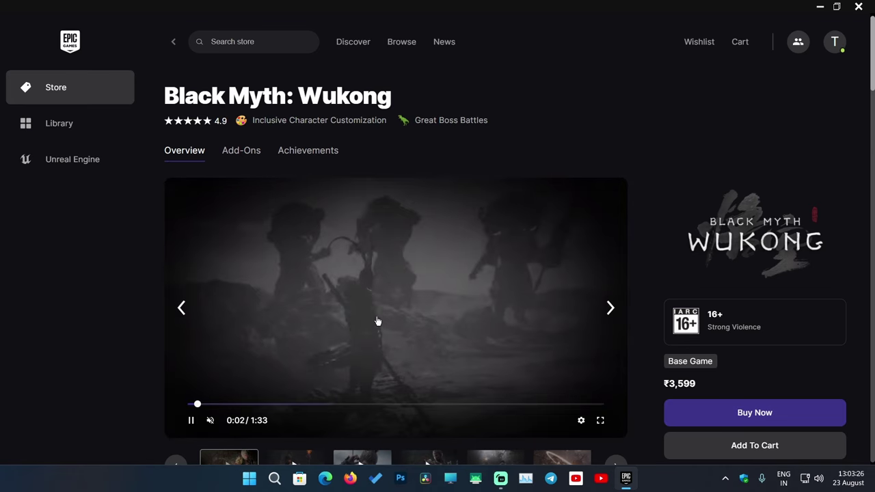
Pause the Black Myth: Wukong trailer and check the base game's price.
scroll(232, 334, down, 1)
click(191, 326)
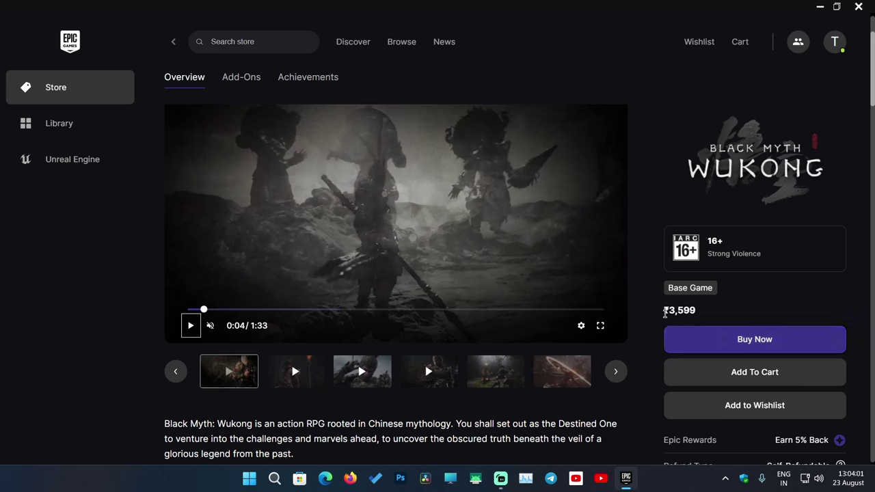
drag(664, 312, 707, 313)
click(723, 311)
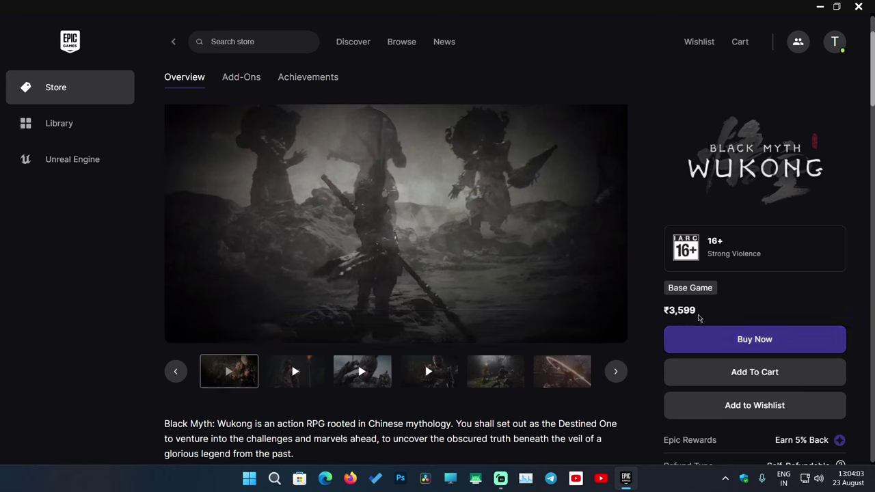